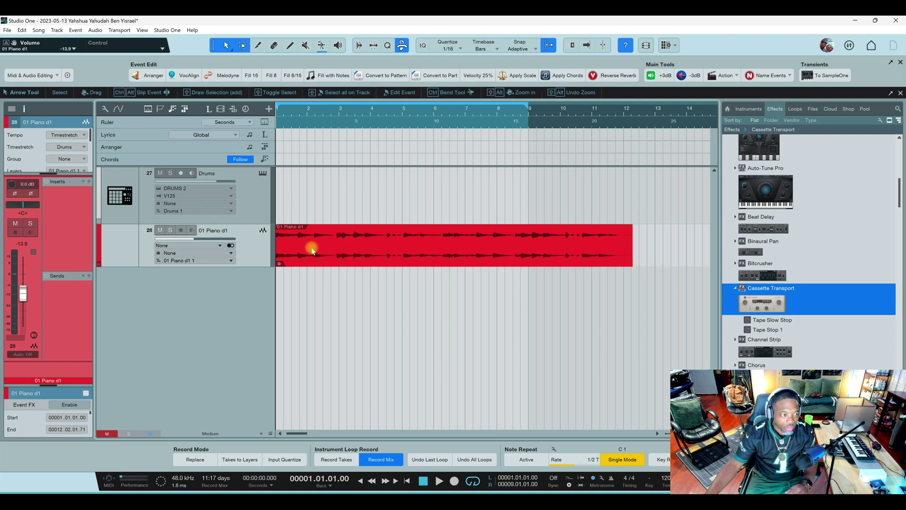
# - Check the track inspector's timestretch algorithm, leaving it on Drums
pyautogui.moveTo(60, 173); pyautogui.dragTo(60, 198)
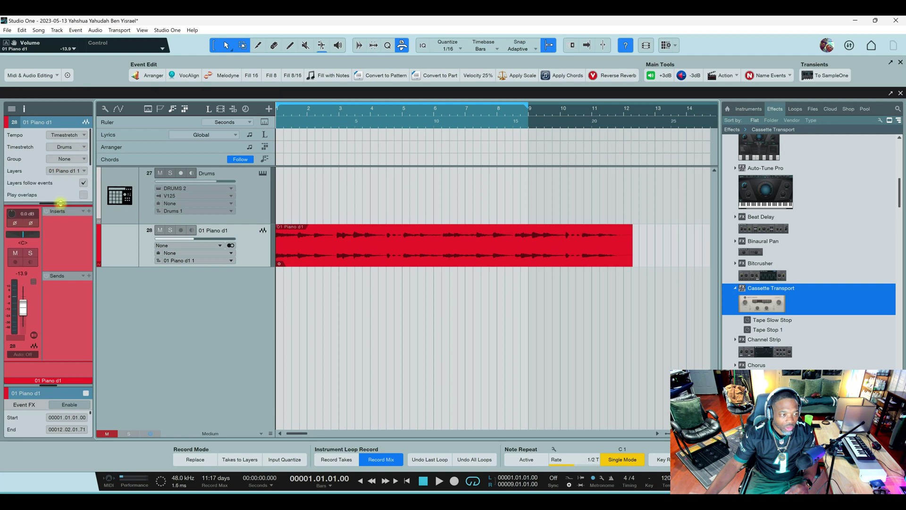
pyautogui.click(82, 149)
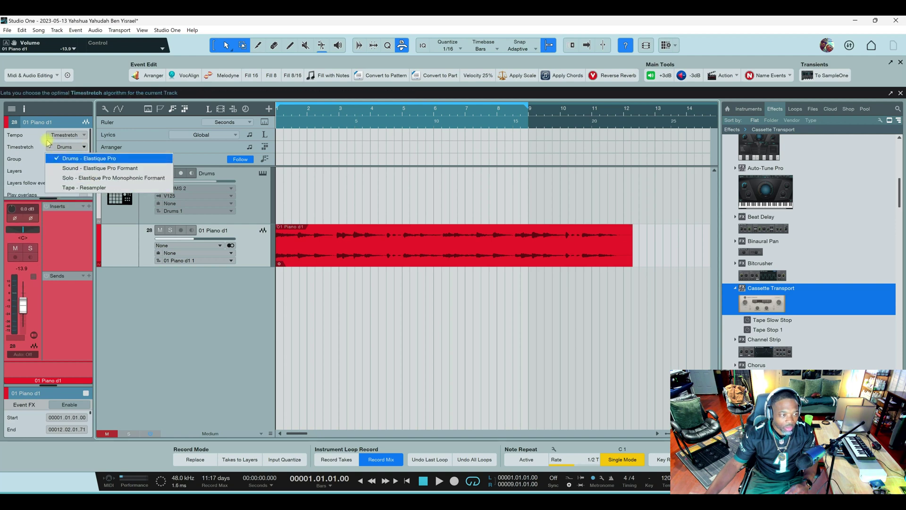
pyautogui.click(80, 146)
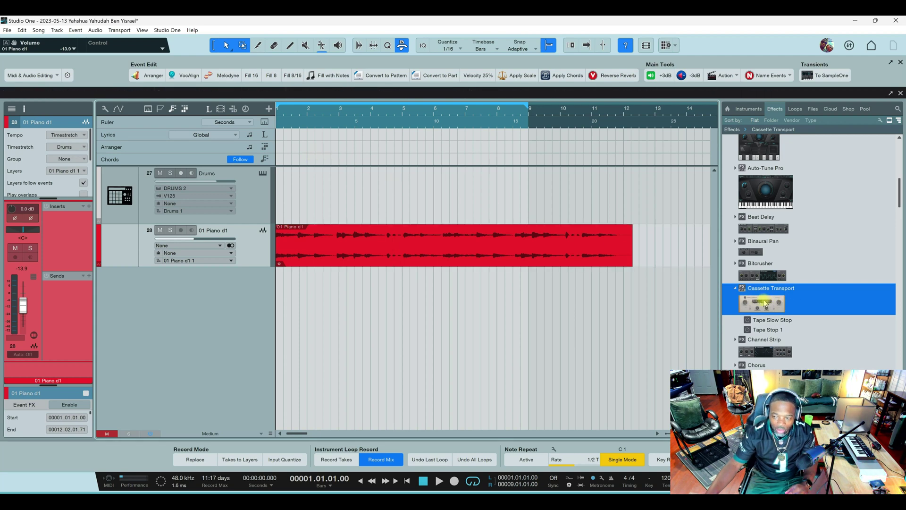
# - Insert Cassette Transport on the 01 Piano d1 track and load its Tape Slow Stop preset
pyautogui.moveTo(768, 303); pyautogui.dragTo(258, 248)
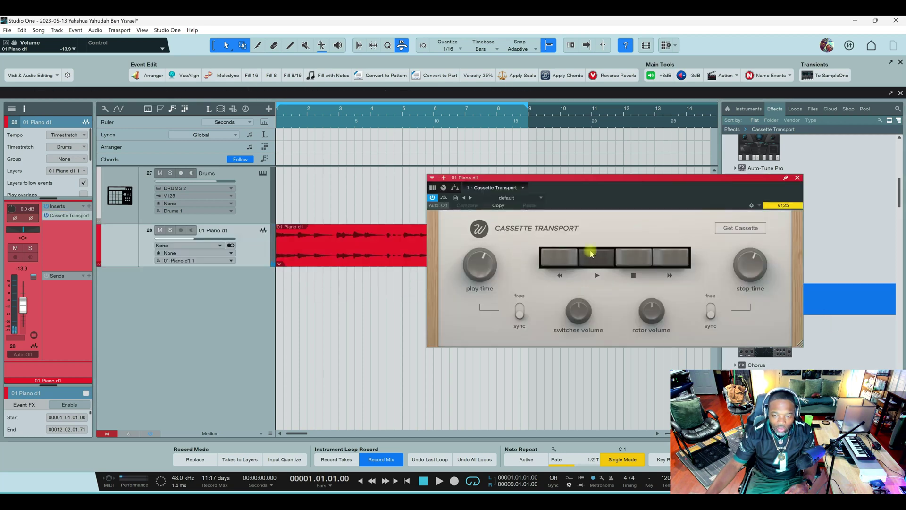
pyautogui.click(630, 257)
pyautogui.click(506, 199)
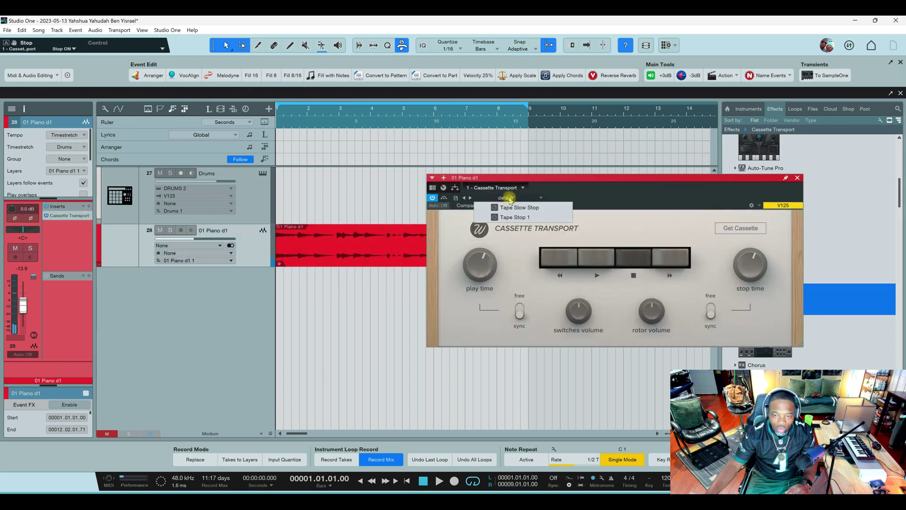
pyautogui.click(598, 235)
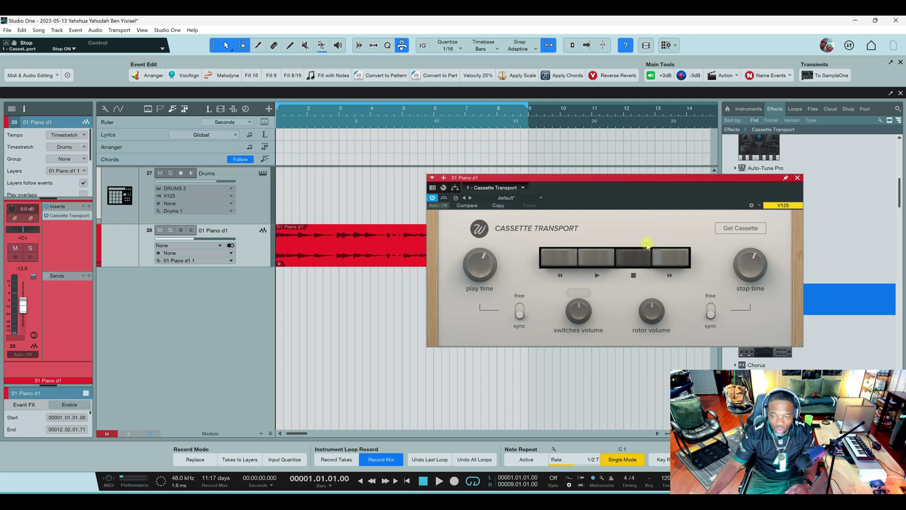
pyautogui.click(514, 199)
pyautogui.click(520, 208)
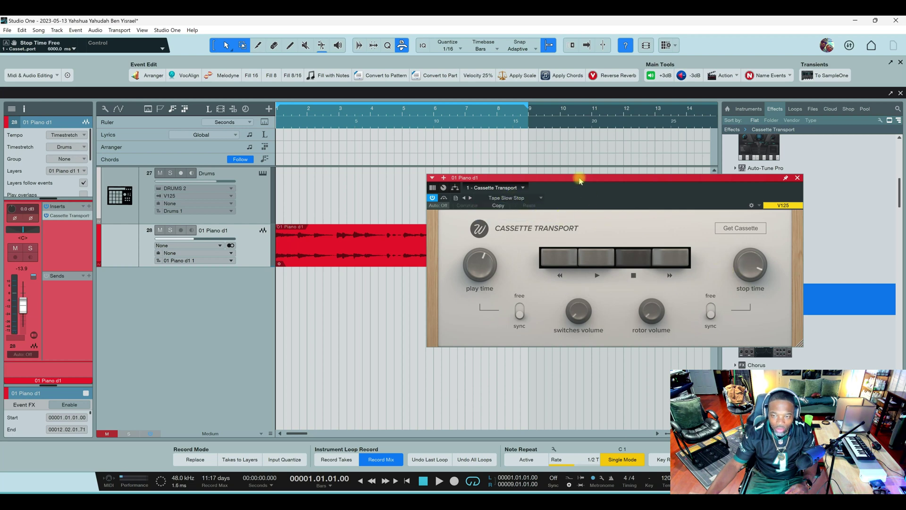
pyautogui.moveTo(580, 180); pyautogui.dragTo(585, 202)
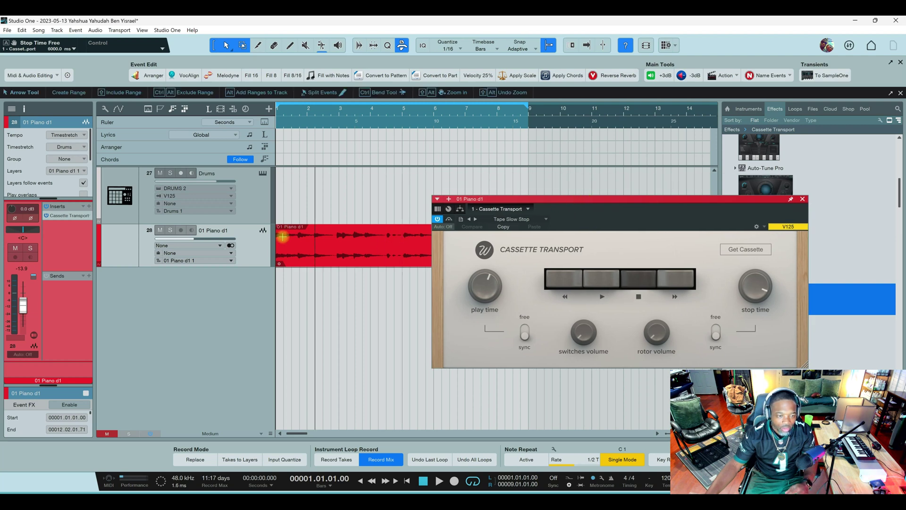
pyautogui.click(443, 227)
# - Set Cassette Transport's automation mode to Write with the tape machine in Play
pyautogui.click(456, 275)
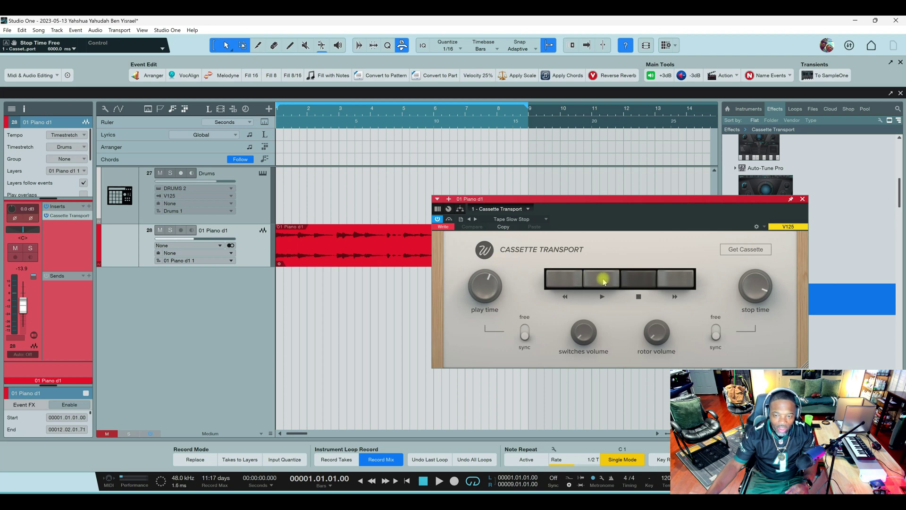
pyautogui.click(603, 279)
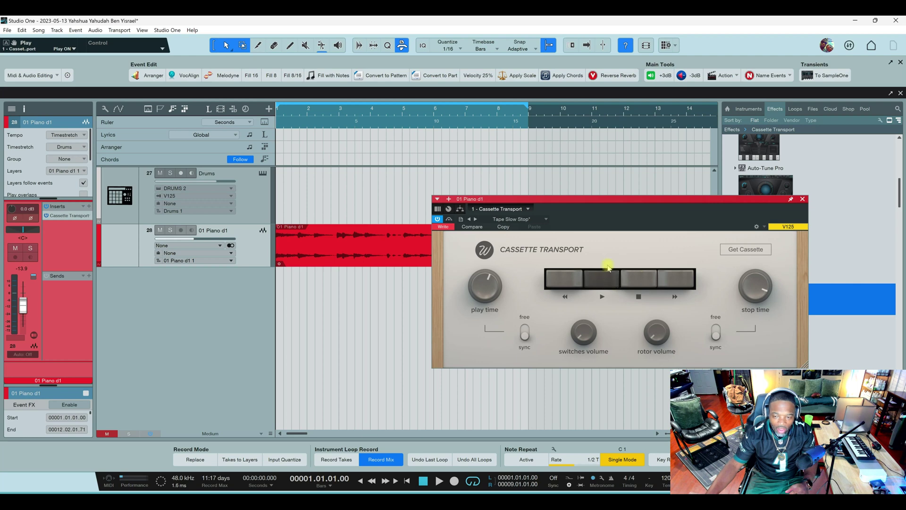
pyautogui.moveTo(587, 204); pyautogui.dragTo(593, 159)
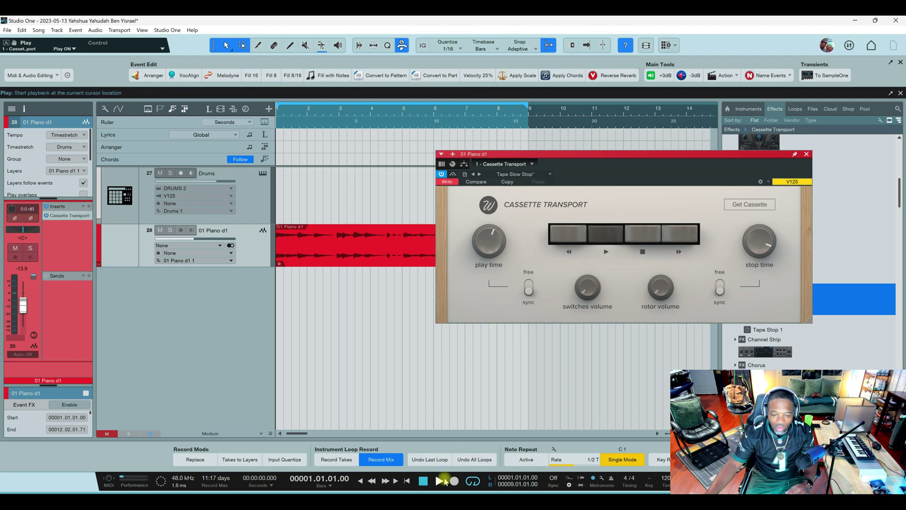
# - While the song plays, toggle the tape Stop and Play switches twice, then stop playback
pyautogui.click(440, 481)
pyautogui.click(642, 234)
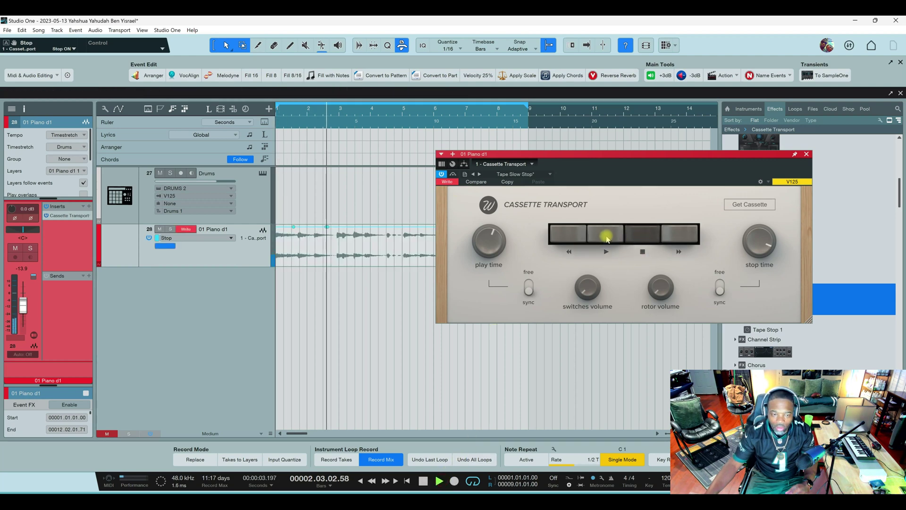
pyautogui.click(606, 237)
pyautogui.click(643, 236)
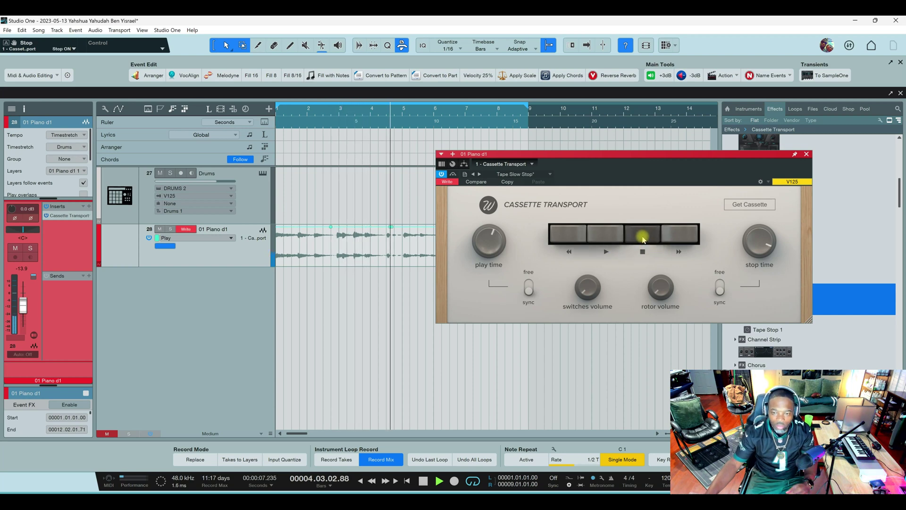
pyautogui.click(608, 237)
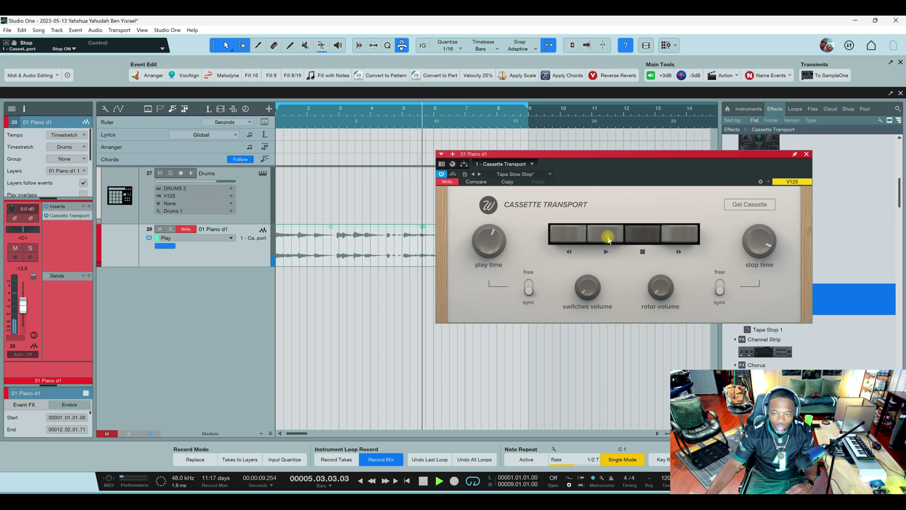
pyautogui.press('space')
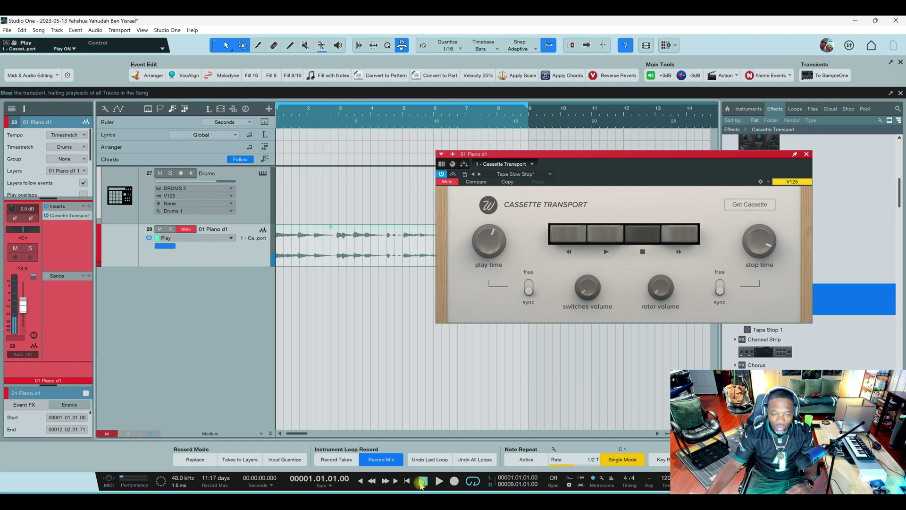
# - Close the Cassette Transport plugin window
pyautogui.click(618, 153)
pyautogui.moveTo(620, 160); pyautogui.dragTo(634, 174)
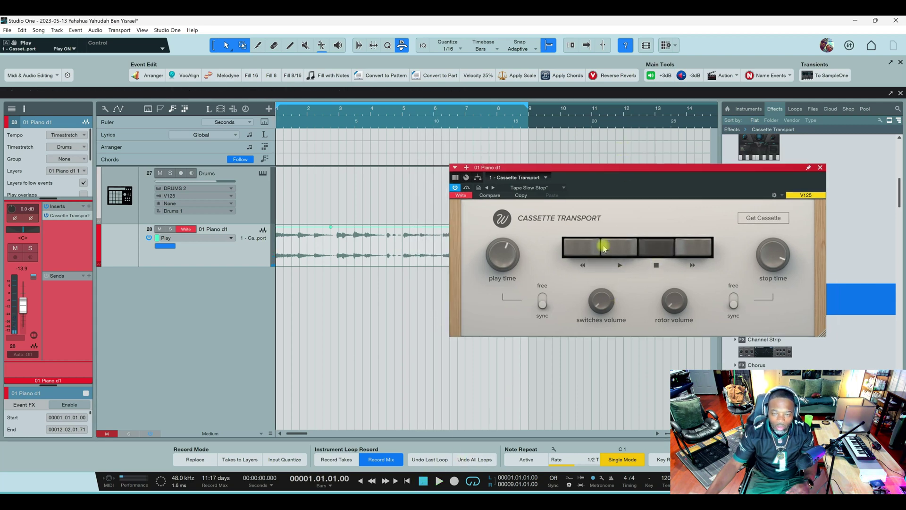
pyautogui.click(822, 169)
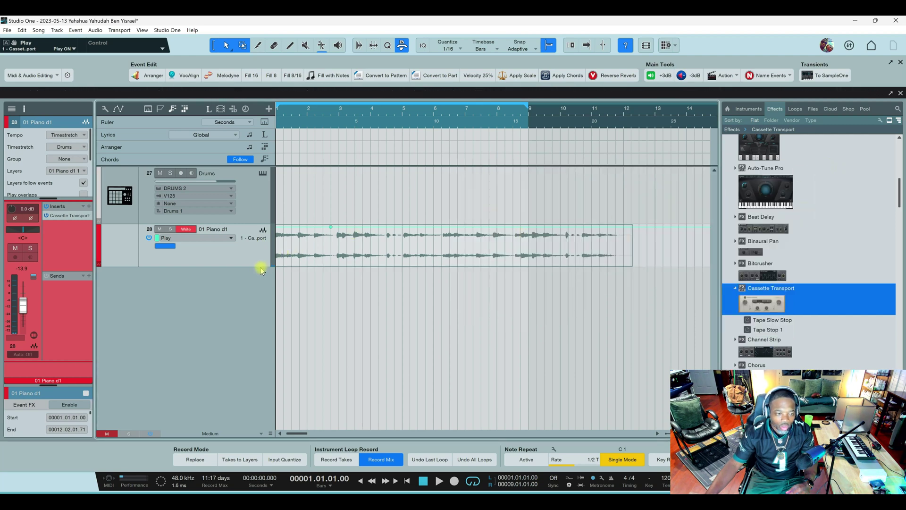
# - Expand the piano track's Stop and Play automation lanes and briefly play the song
pyautogui.click(100, 267)
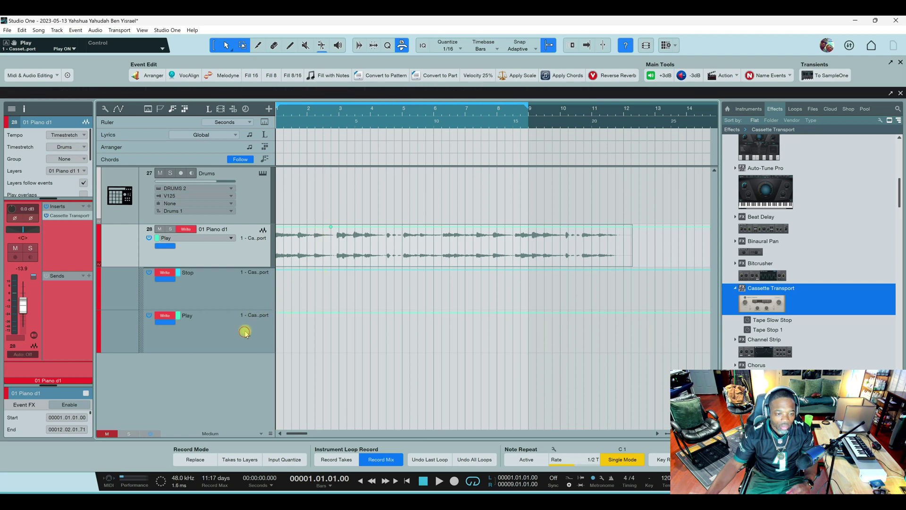
pyautogui.click(242, 298)
pyautogui.click(239, 344)
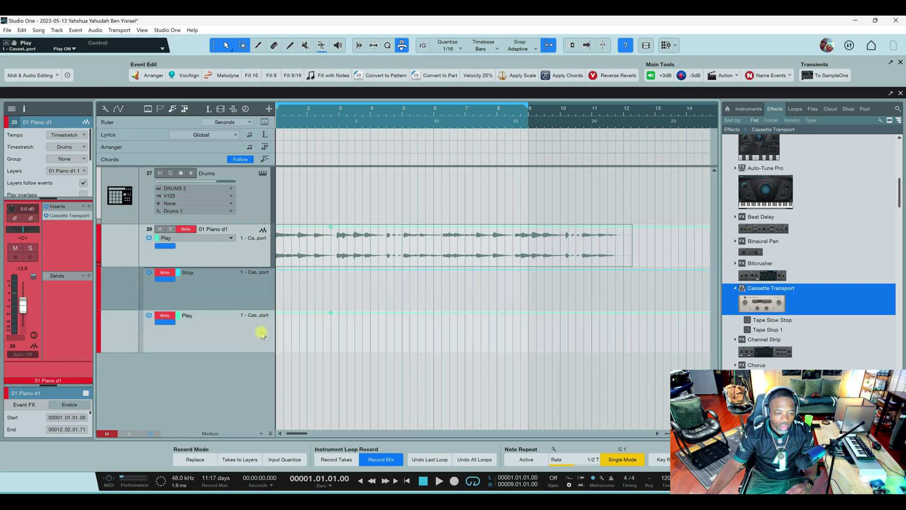
pyautogui.press('space')
pyautogui.press('space')
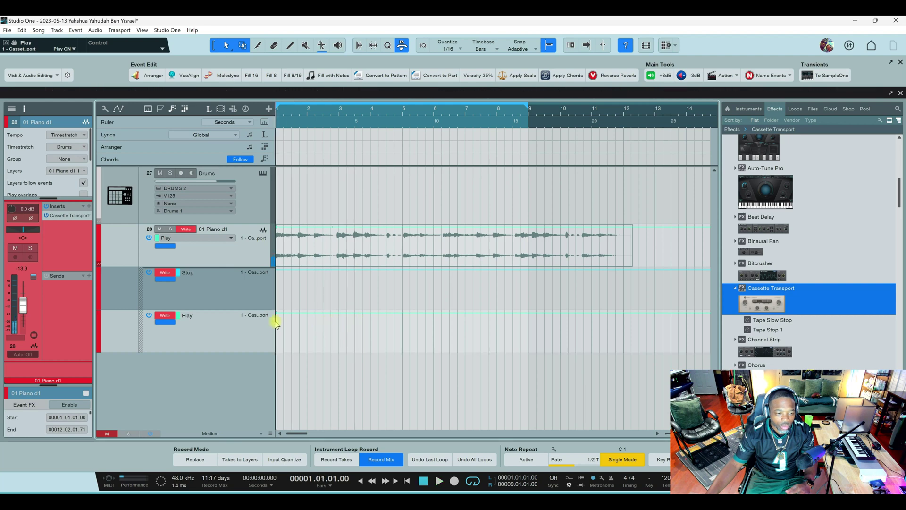
# - Switch the piano track's automation mode to Read and play back twice to hear the tape stops
pyautogui.click(188, 230)
pyautogui.click(199, 247)
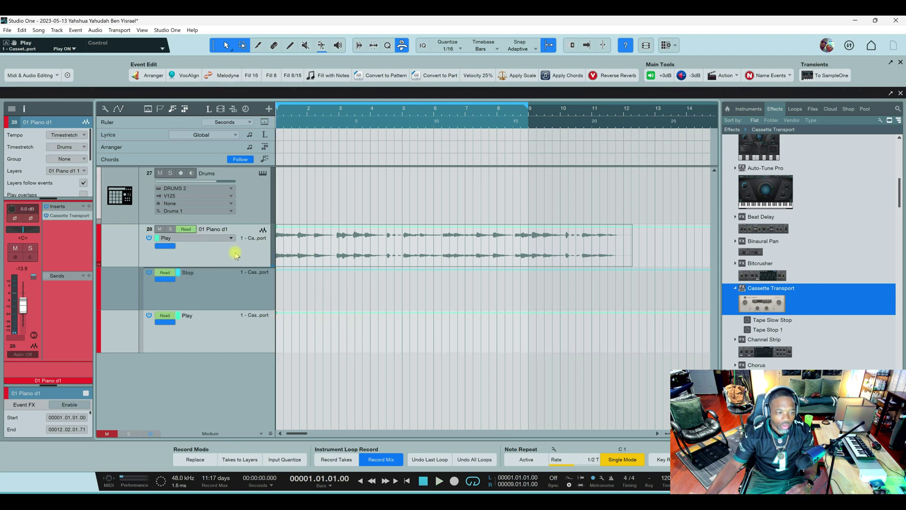
pyautogui.press('space')
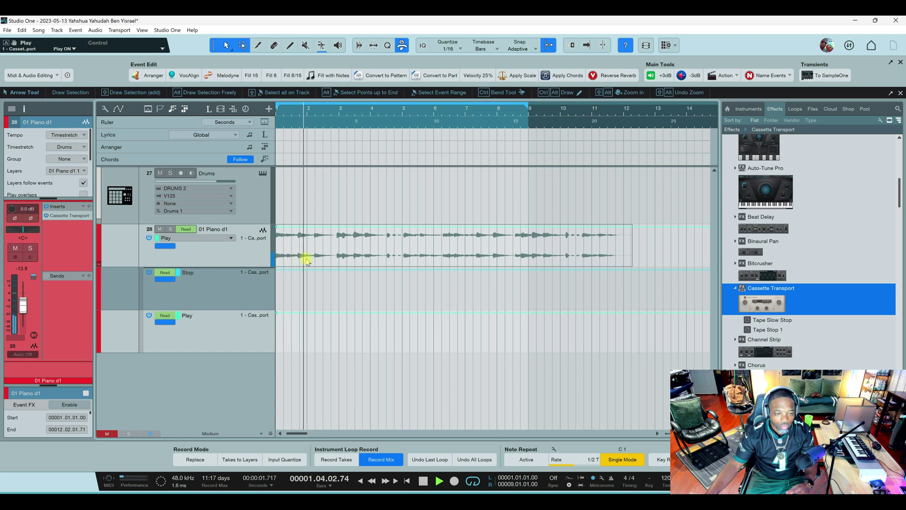
pyautogui.press('space')
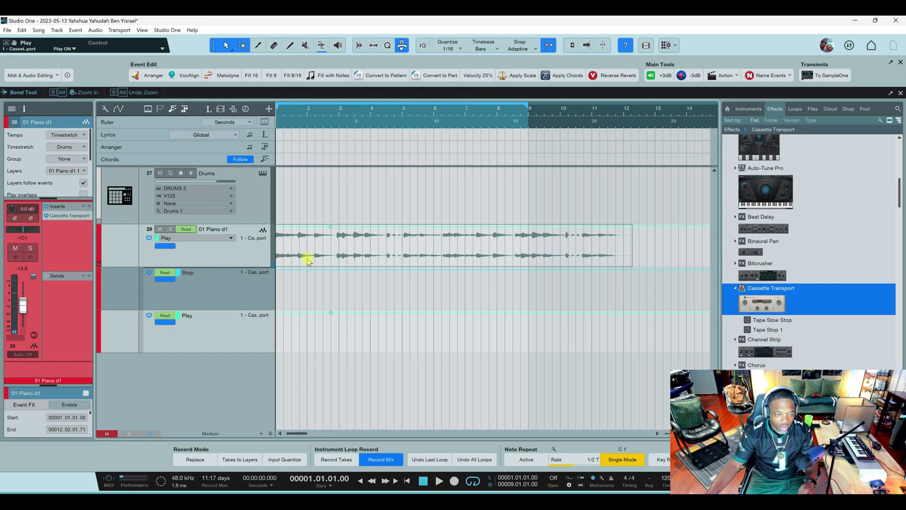
pyautogui.press('space')
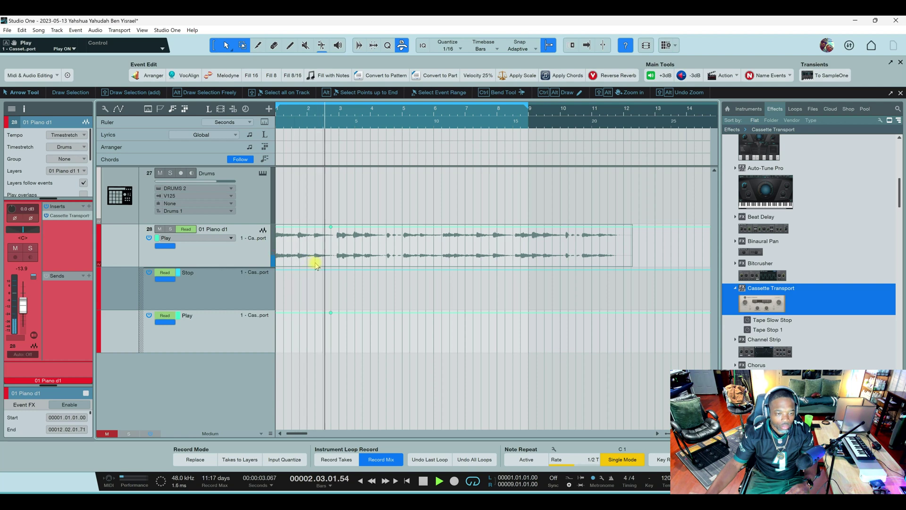
pyautogui.press('space')
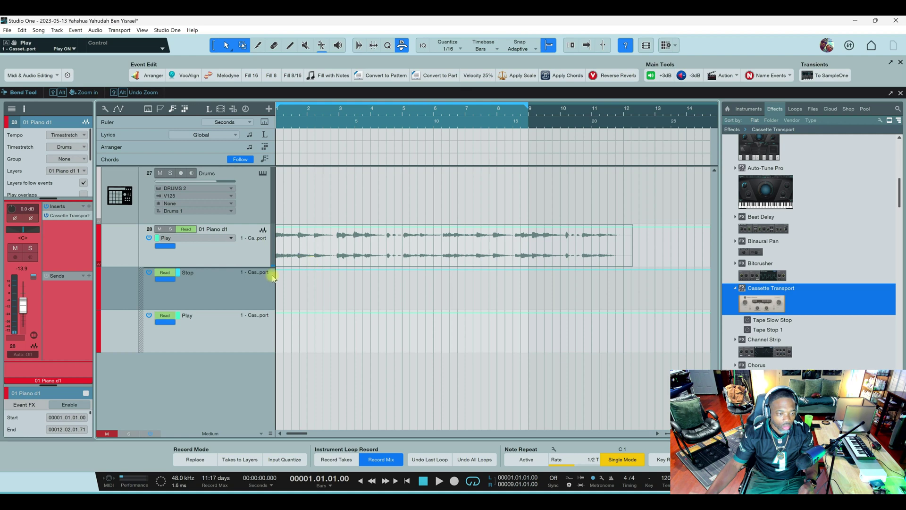
# - Remove the Stop and Play automation lanes from the piano track
pyautogui.click(227, 295)
pyautogui.rightClick(222, 289)
pyautogui.click(253, 322)
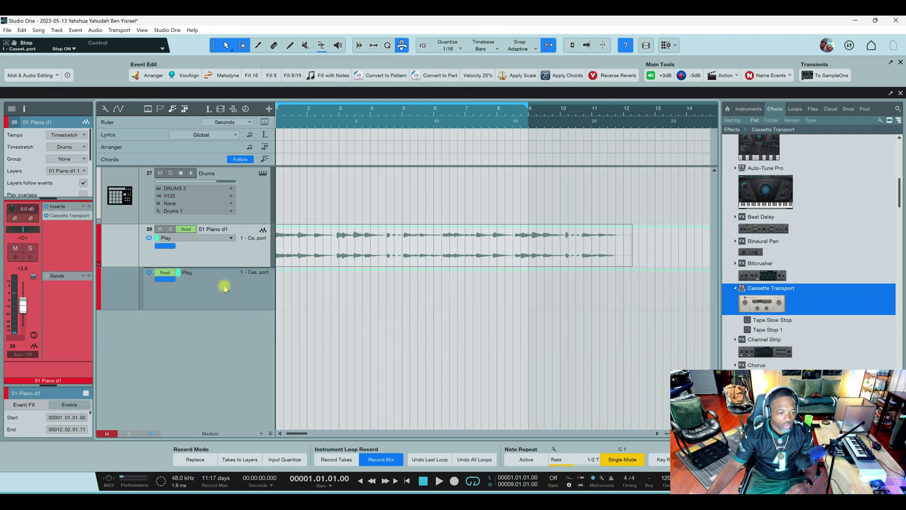
pyautogui.click(225, 289)
pyautogui.rightClick(225, 289)
pyautogui.click(245, 309)
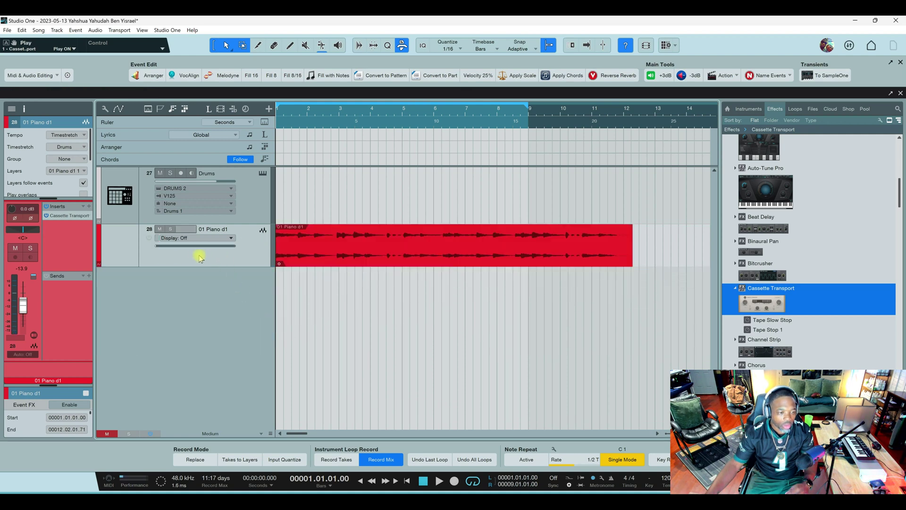
# - Open the Cassette Transport insert and set its automation mode to Write
pyautogui.click(70, 216)
pyautogui.click(623, 247)
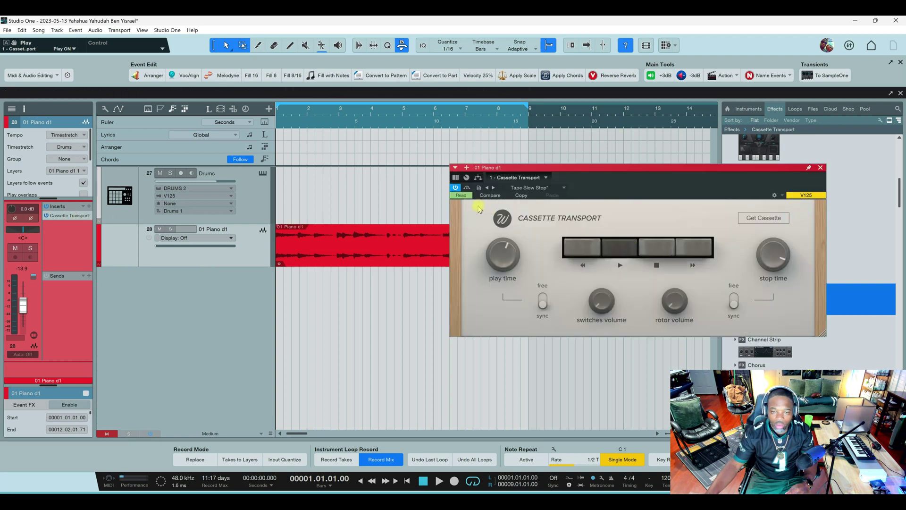
pyautogui.click(462, 198)
pyautogui.click(480, 242)
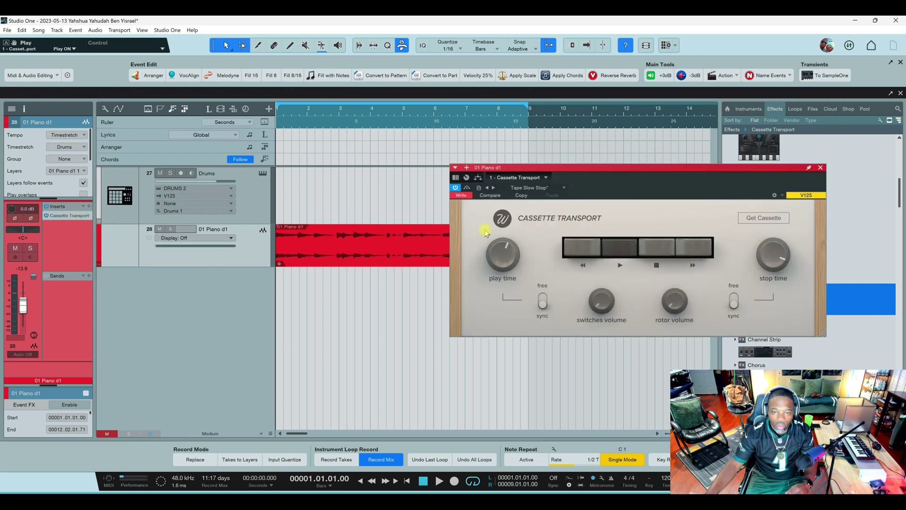
pyautogui.click(468, 201)
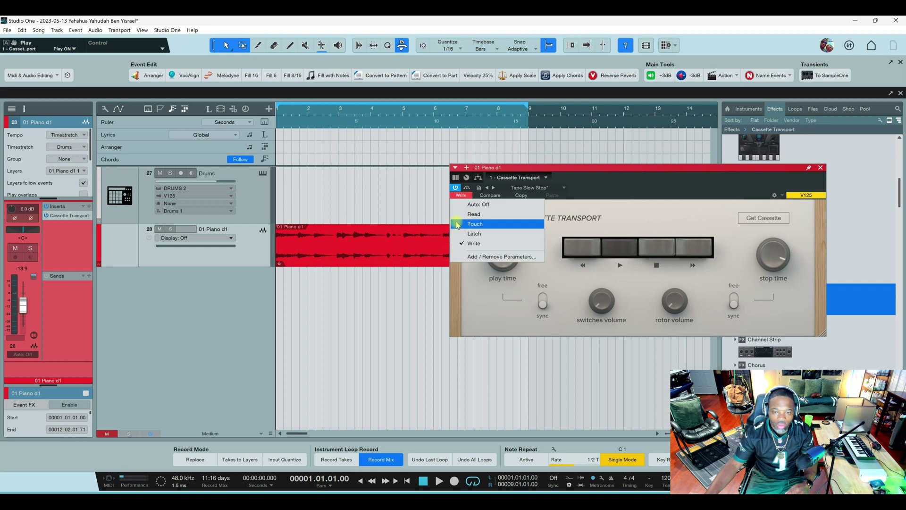
pyautogui.click(603, 181)
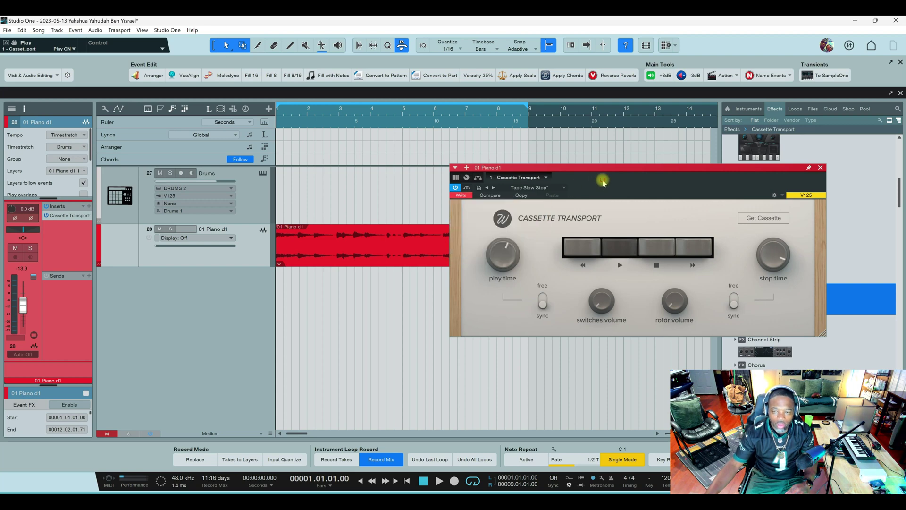
# - During playback, alternate the cassette's Stop and Play keys twice, then show the new Stop and Play lanes
pyautogui.click(439, 481)
pyautogui.click(657, 246)
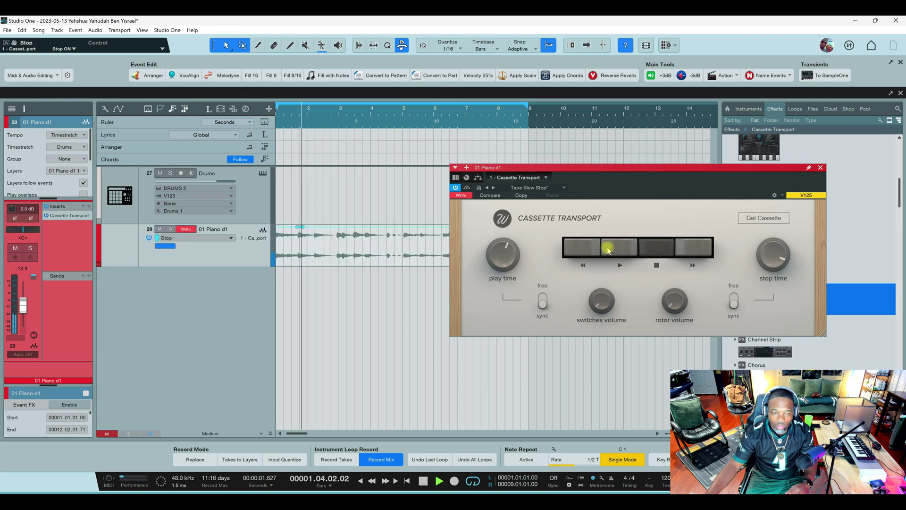
pyautogui.click(623, 248)
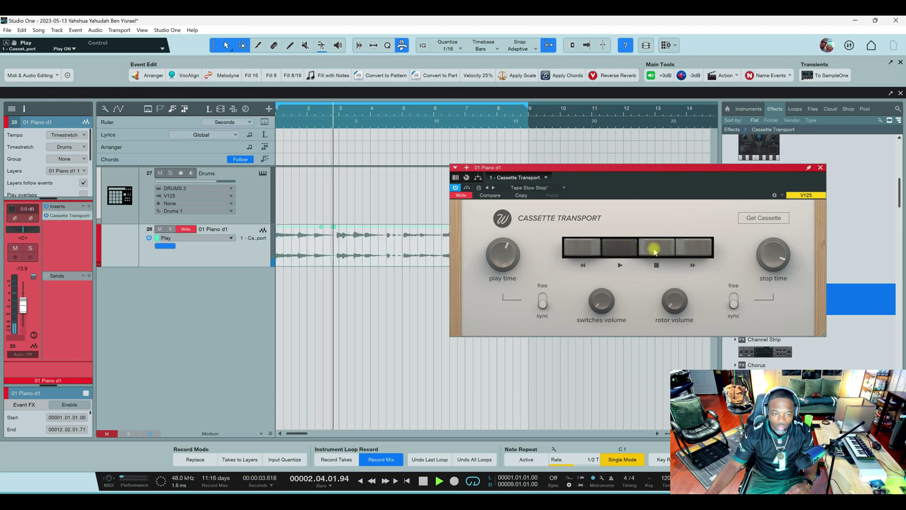
pyautogui.click(658, 250)
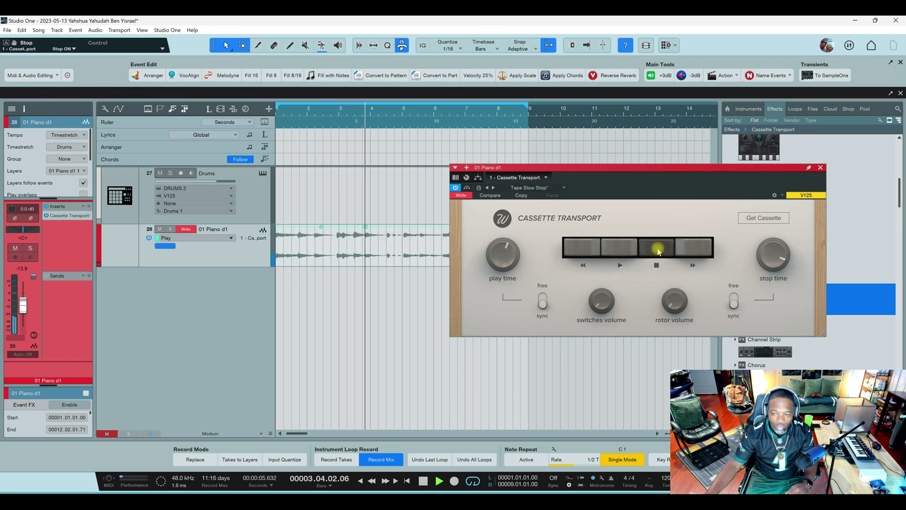
pyautogui.click(621, 251)
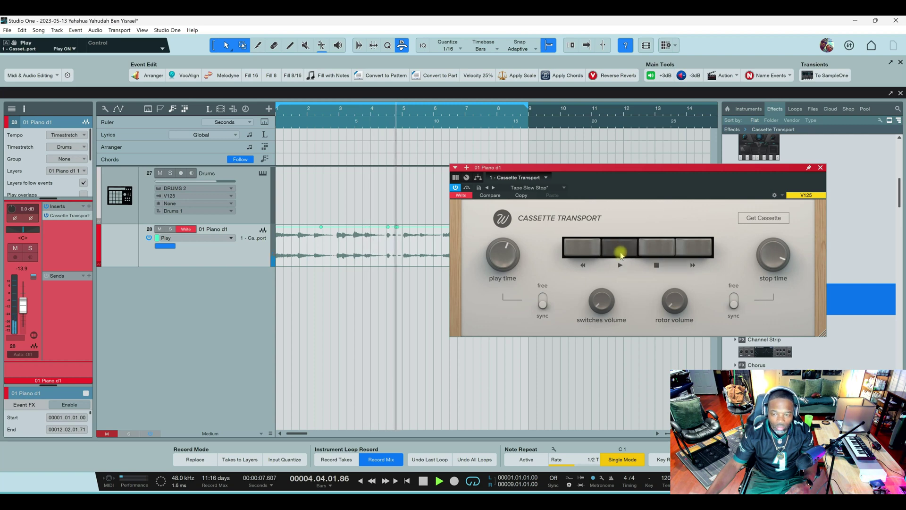
pyautogui.click(423, 481)
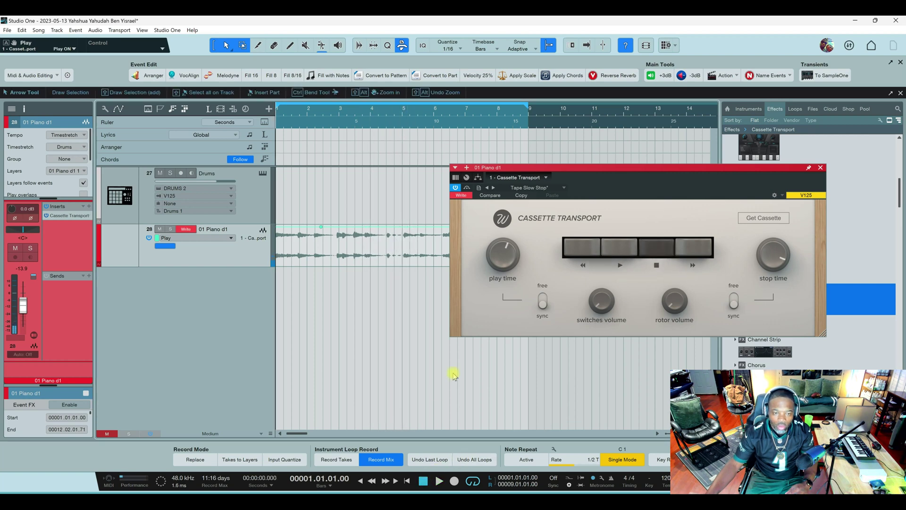
pyautogui.click(98, 265)
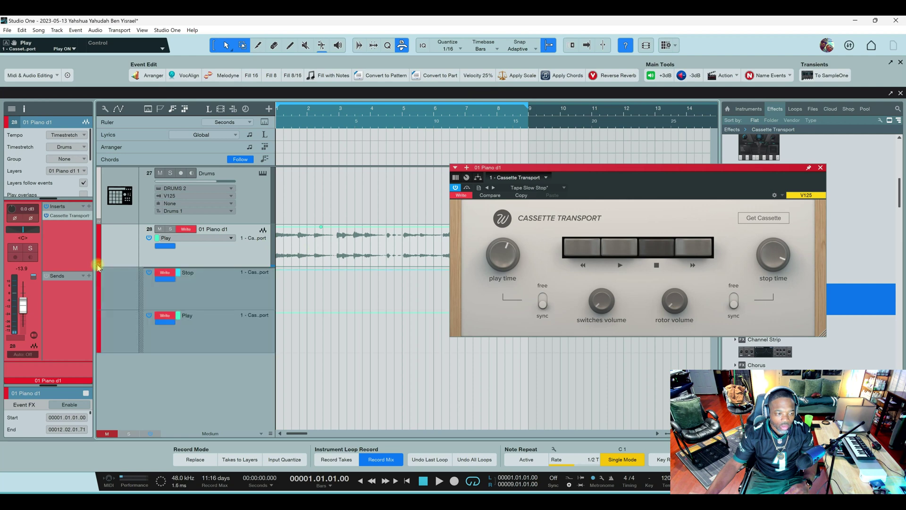
# - Set Cassette Transport's automation to Read and play the song once to hear the tape stops
pyautogui.click(461, 197)
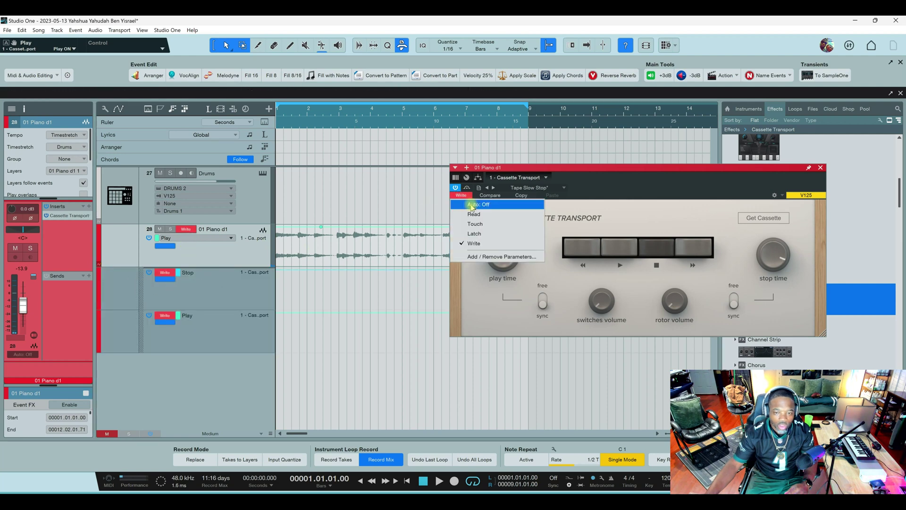
pyautogui.click(476, 214)
pyautogui.press('space')
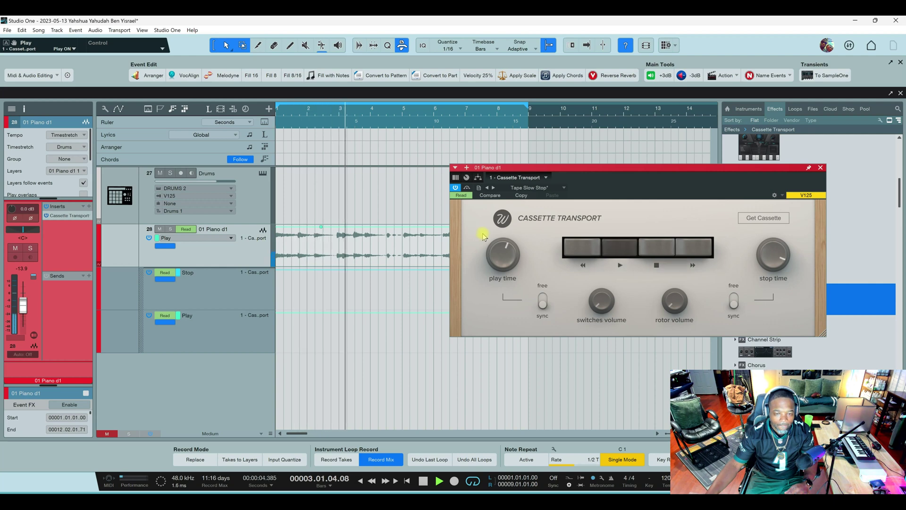
pyautogui.moveTo(614, 167); pyautogui.dragTo(655, 133)
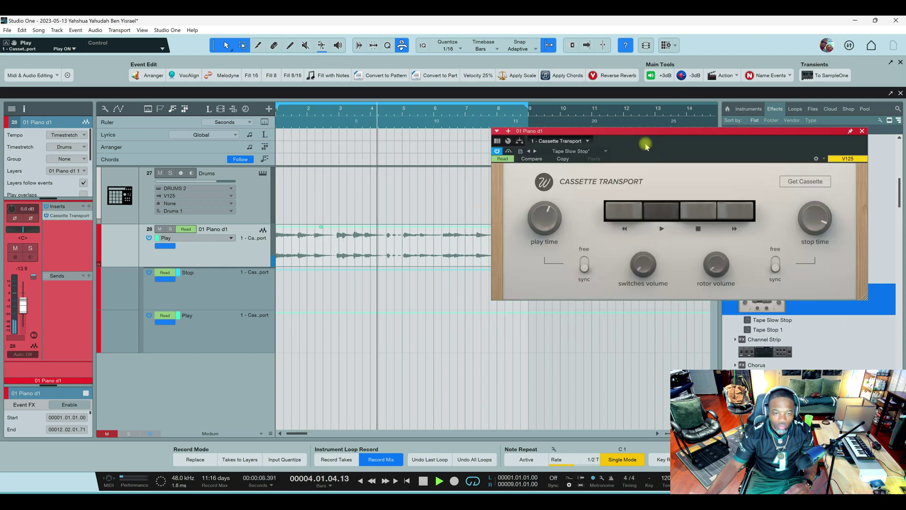
pyautogui.press('space')
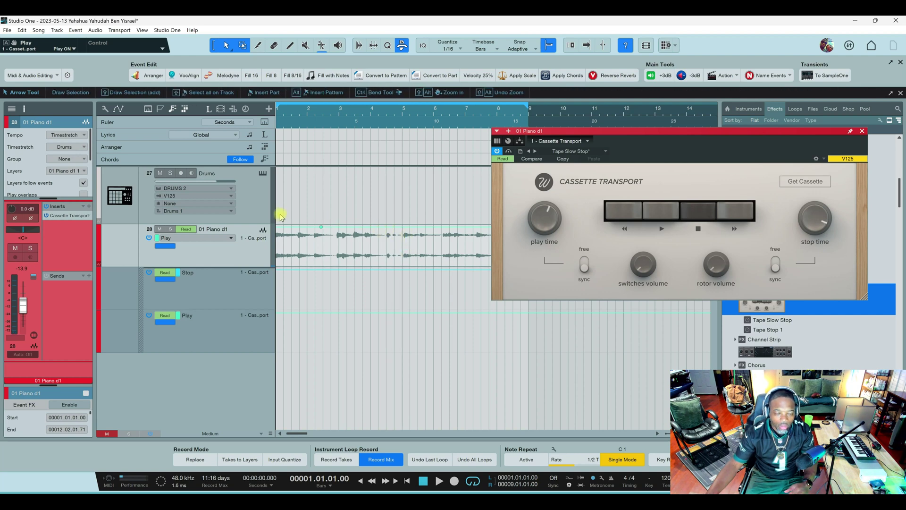
# - Move the Play automation point from bar 4.3 to bar 5 and audition it
pyautogui.click(228, 288)
pyautogui.click(224, 332)
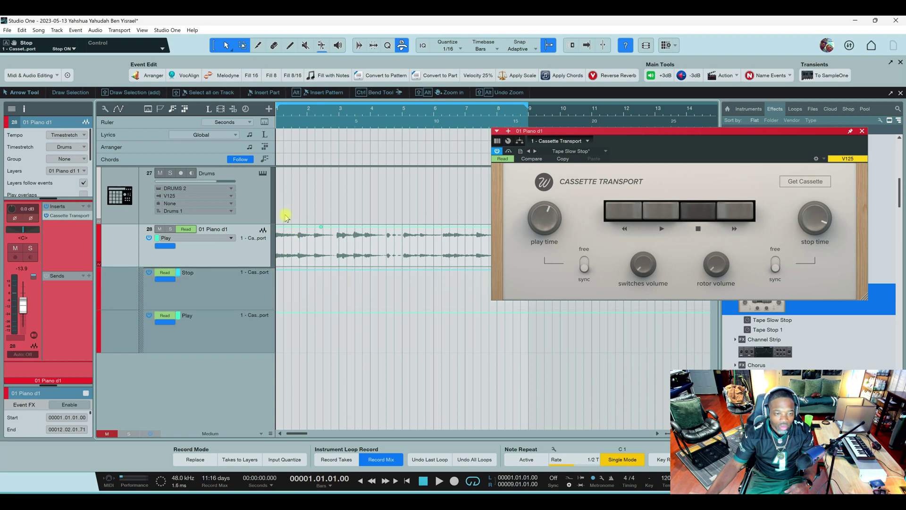
pyautogui.moveTo(285, 213); pyautogui.dragTo(332, 258)
pyautogui.click(355, 343)
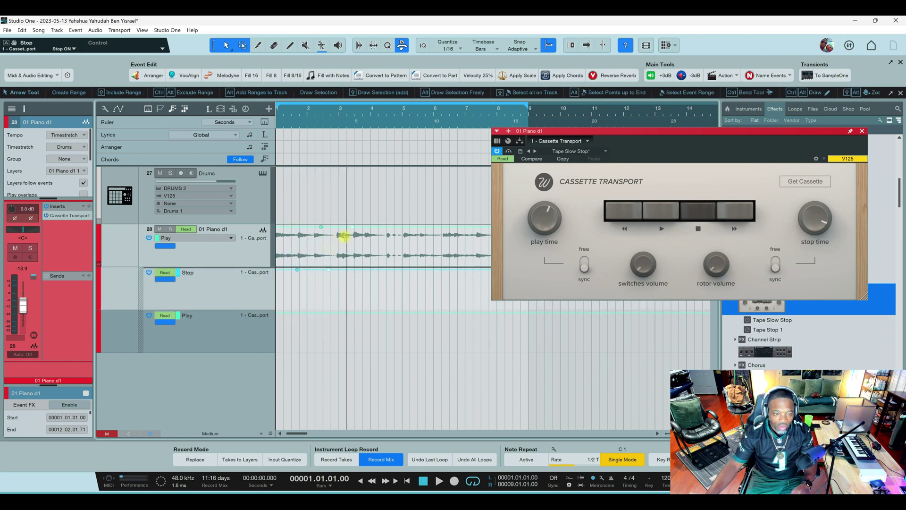
pyautogui.click(395, 231)
pyautogui.moveTo(395, 231)
pyautogui.mouseDown()
pyautogui.moveTo(439, 231)
pyautogui.moveTo(386, 231)
pyautogui.mouseUp()
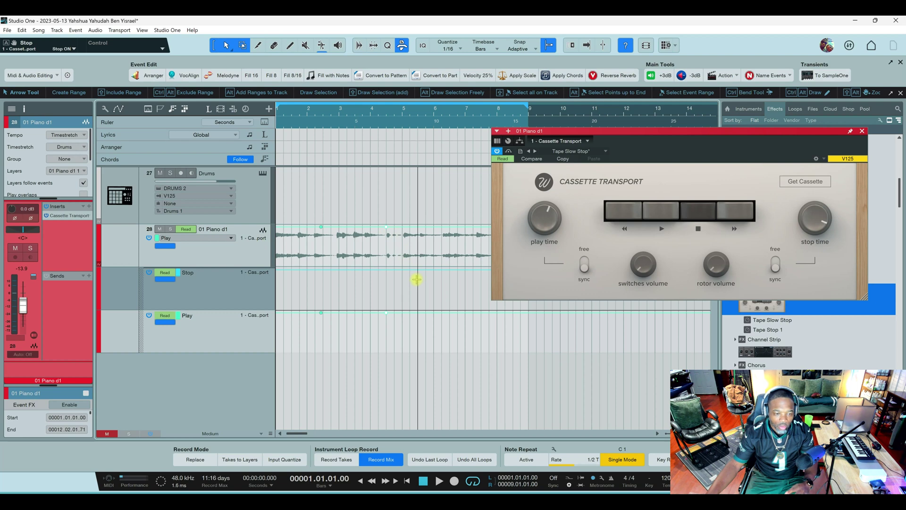
pyautogui.press('space')
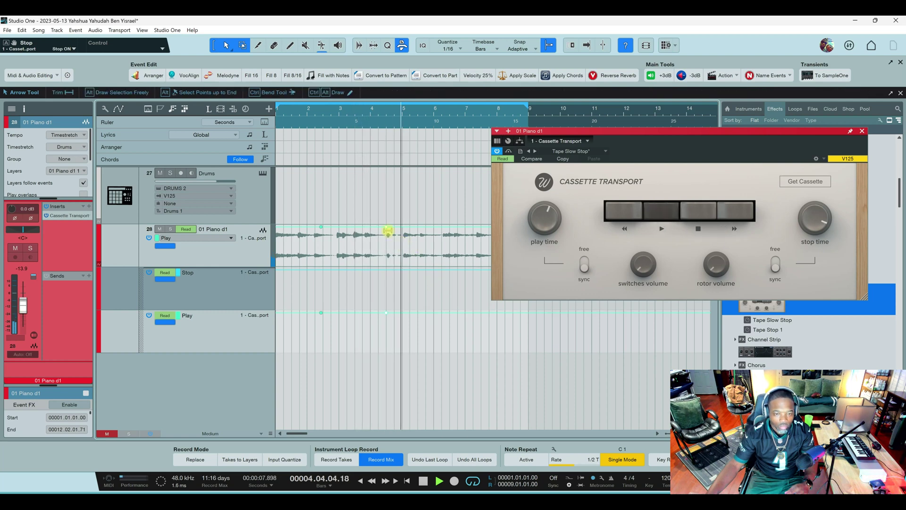
pyautogui.press('space')
# - Drag a Play point to about bar 6.2 and play back to check the timing
pyautogui.moveTo(386, 230); pyautogui.dragTo(442, 231)
pyautogui.press('space')
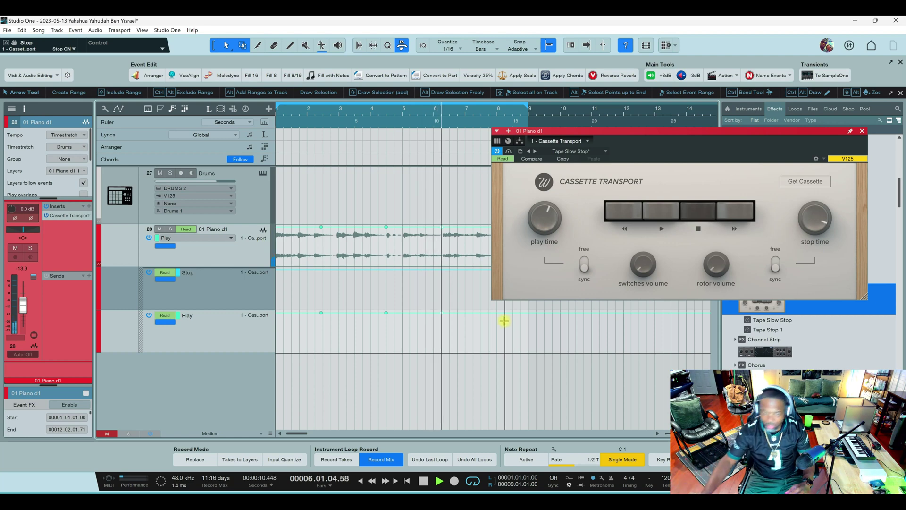
pyautogui.press('space')
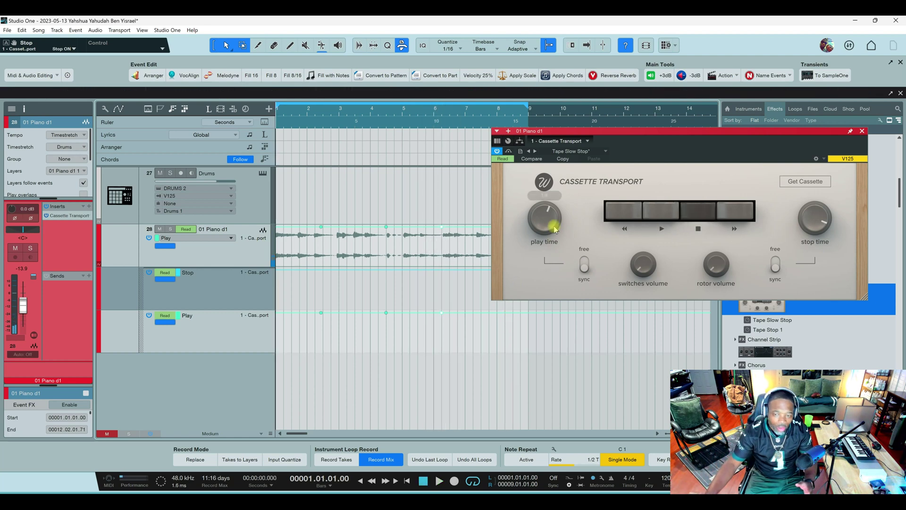
pyautogui.moveTo(562, 230)
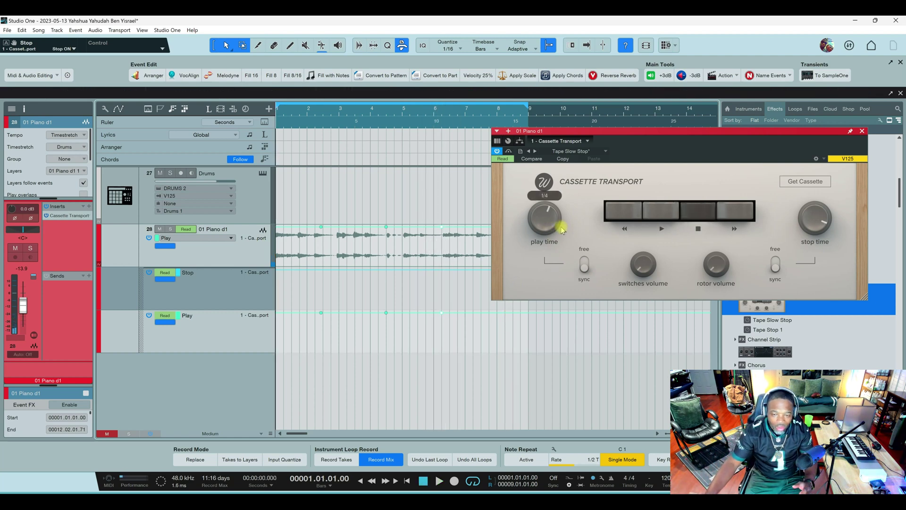
pyautogui.click(580, 152)
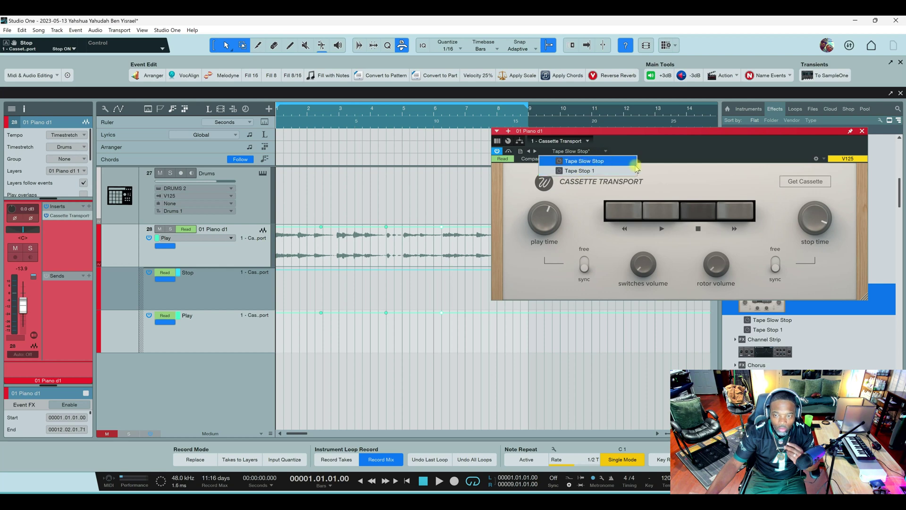
pyautogui.click(700, 179)
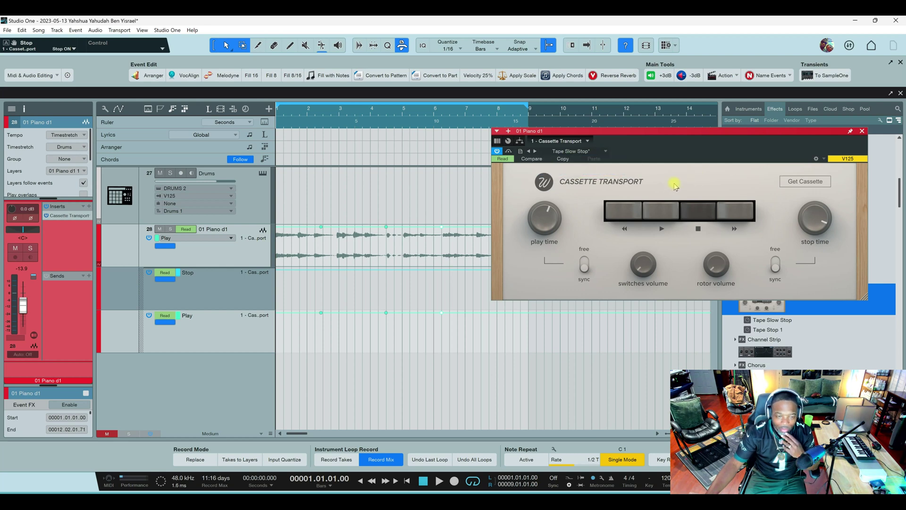